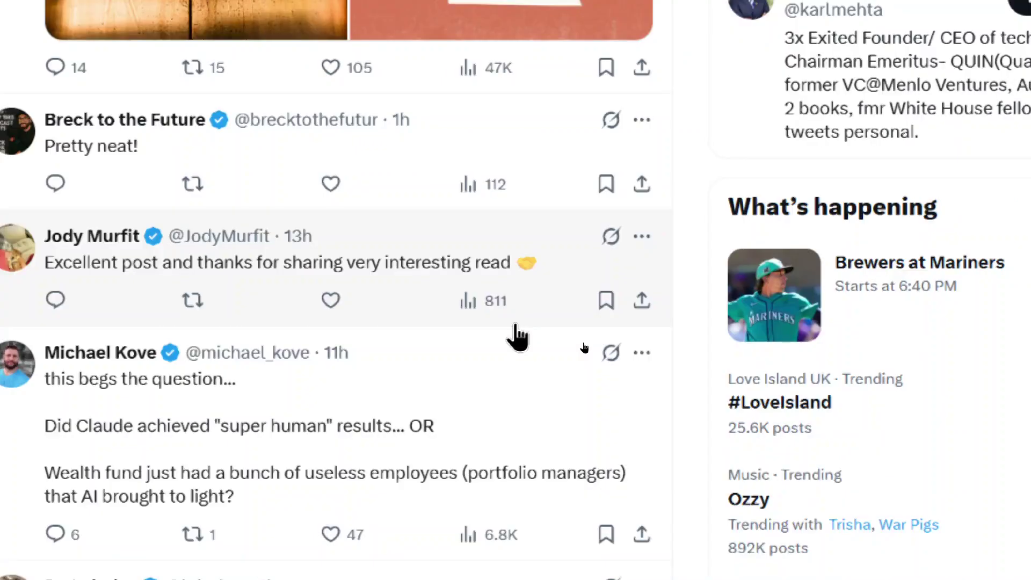
scroll(518, 337, down, 3)
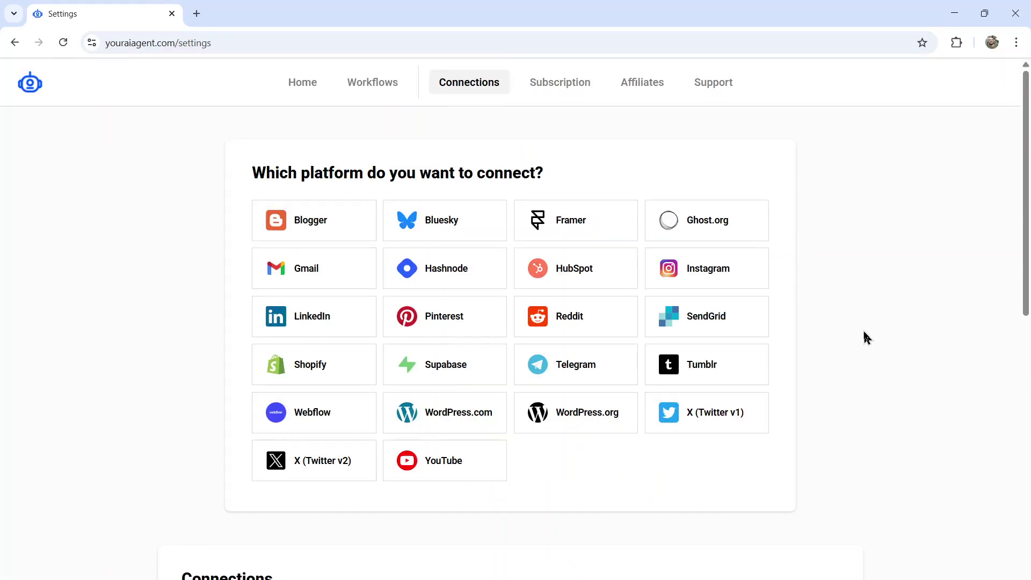
click(328, 478)
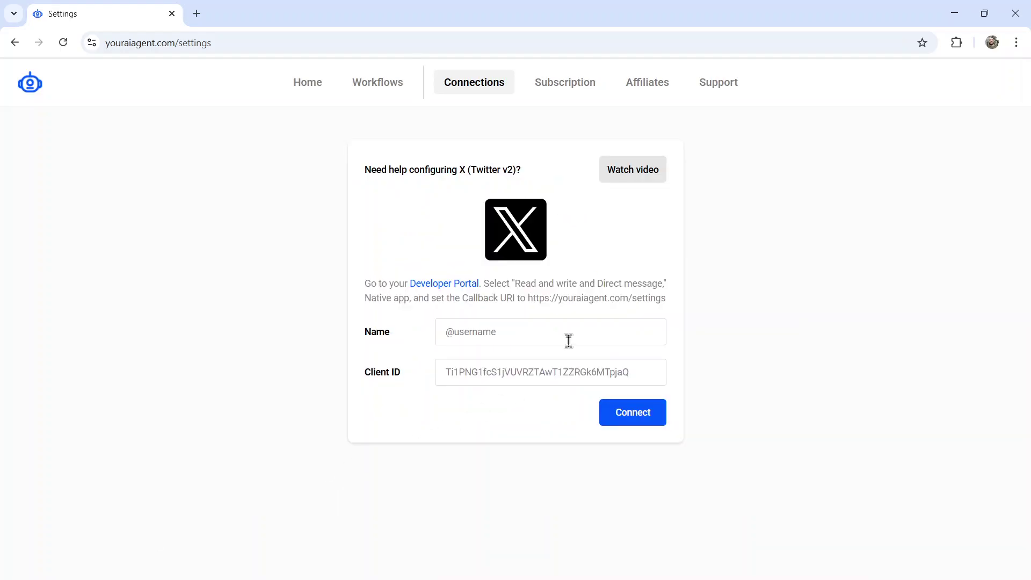
text(@heywesfrank)
click(573, 368)
Step: Create the app YourAIAgent834575 in the Developer Portal's X Posting App project
click(460, 285)
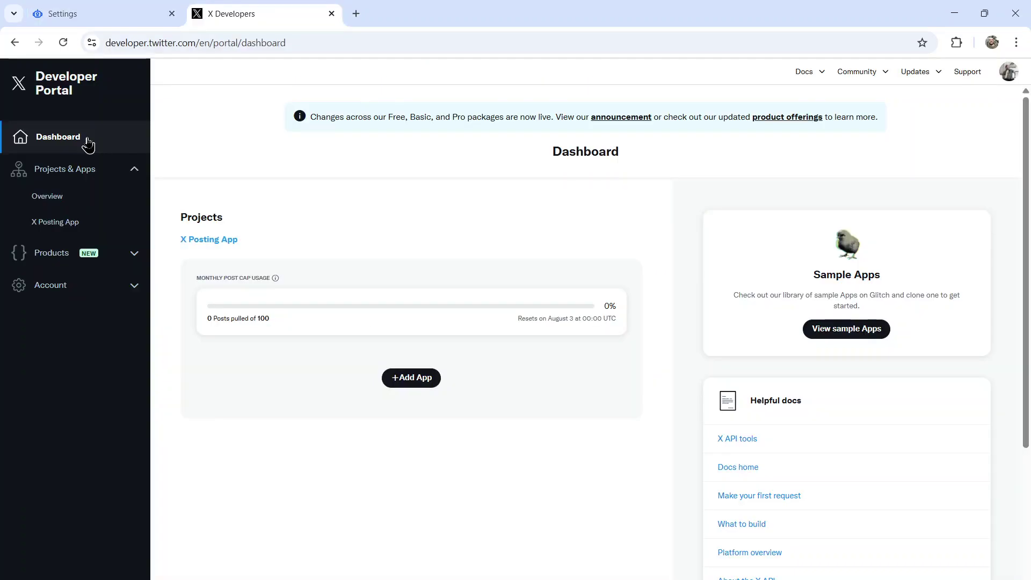
click(199, 242)
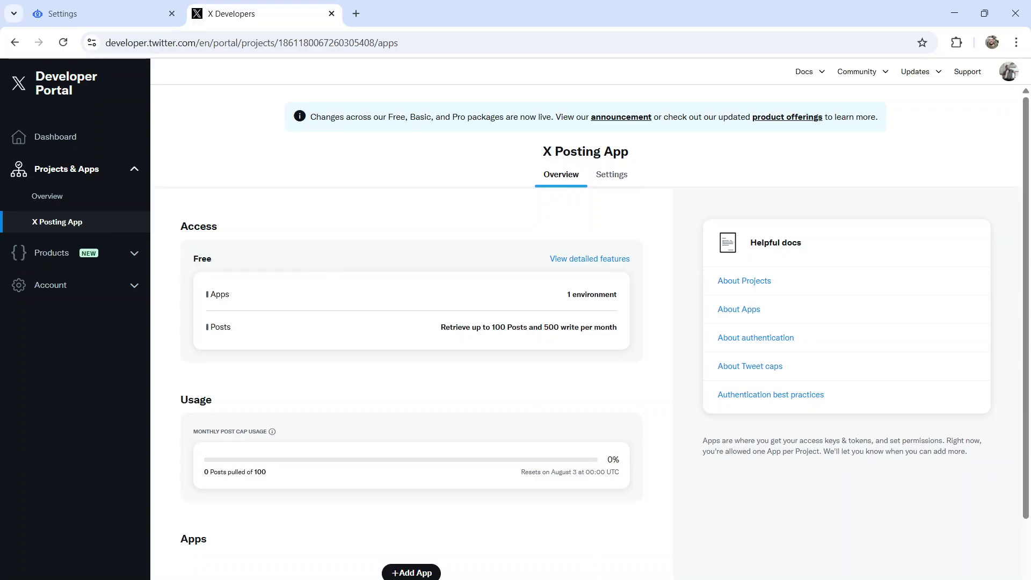
click(412, 573)
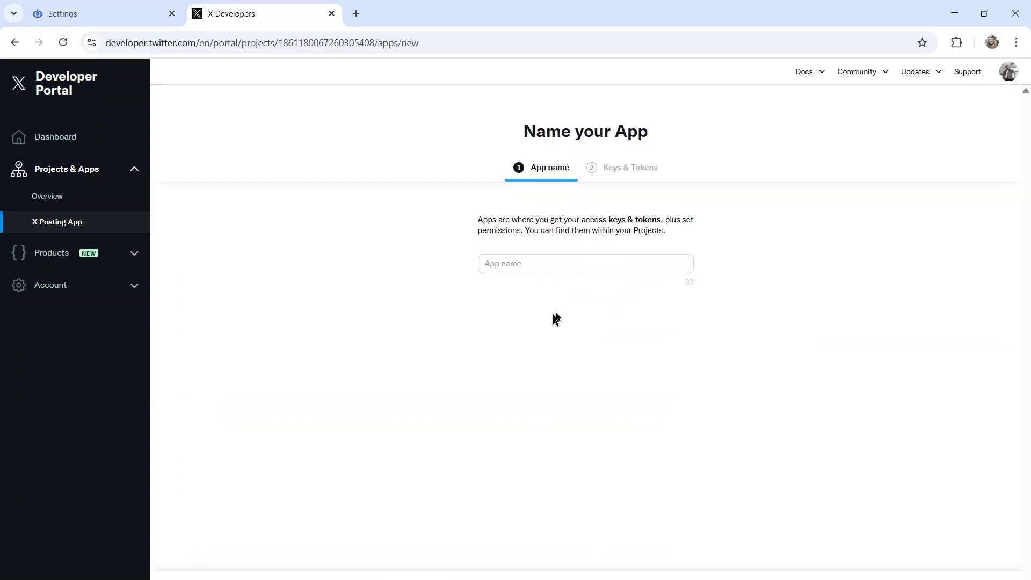
click(545, 264)
text(Your)
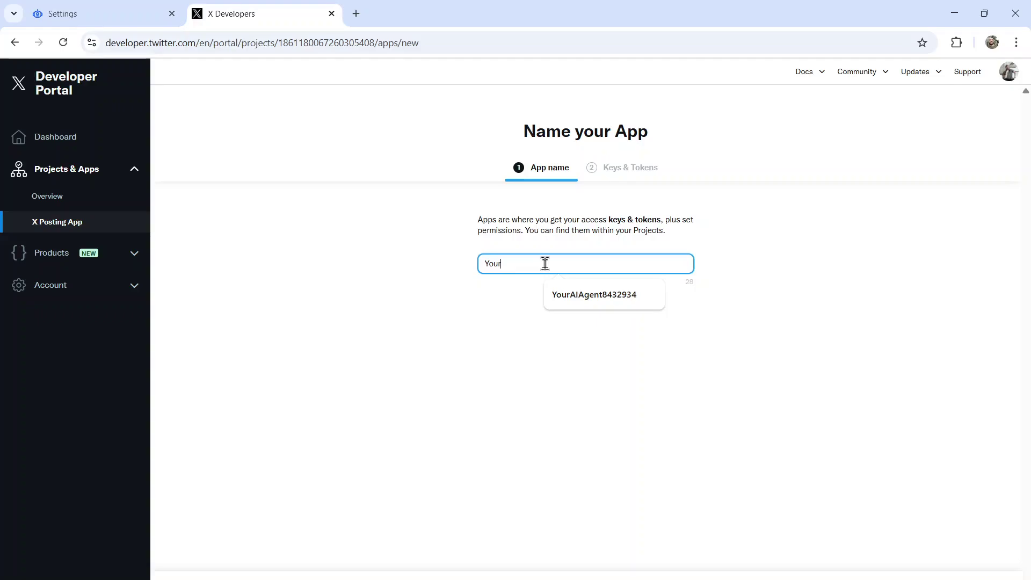
text(AIAgent834675)
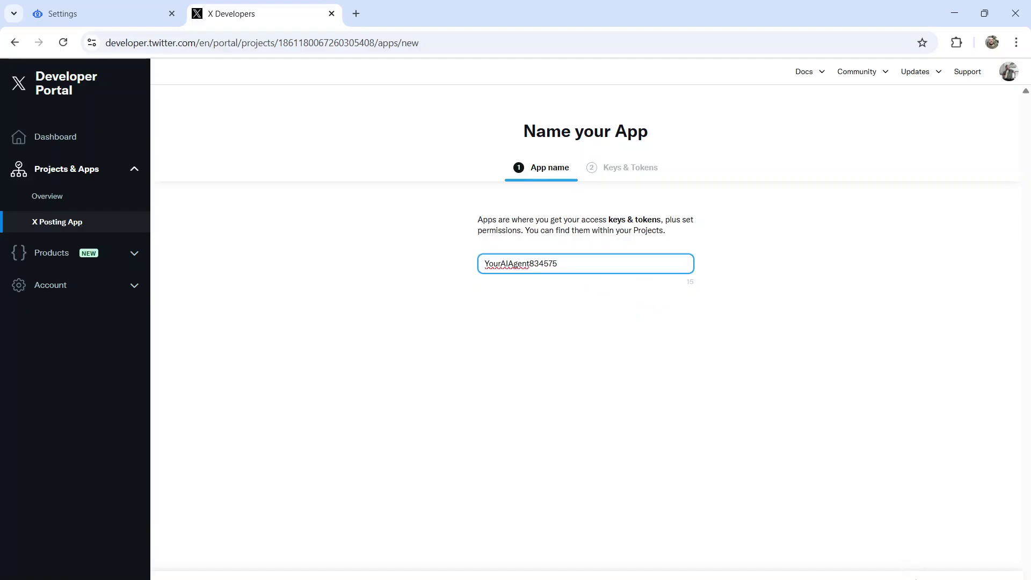
key(Return)
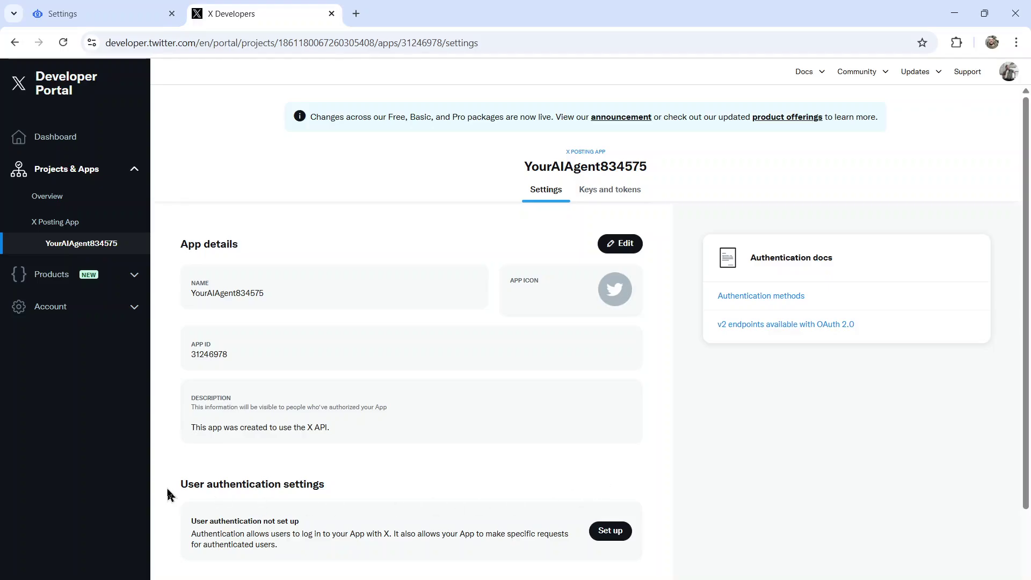
drag(179, 485, 327, 486)
click(511, 492)
Step: Give the app Read and write and Direct message permissions as a Native App
click(610, 531)
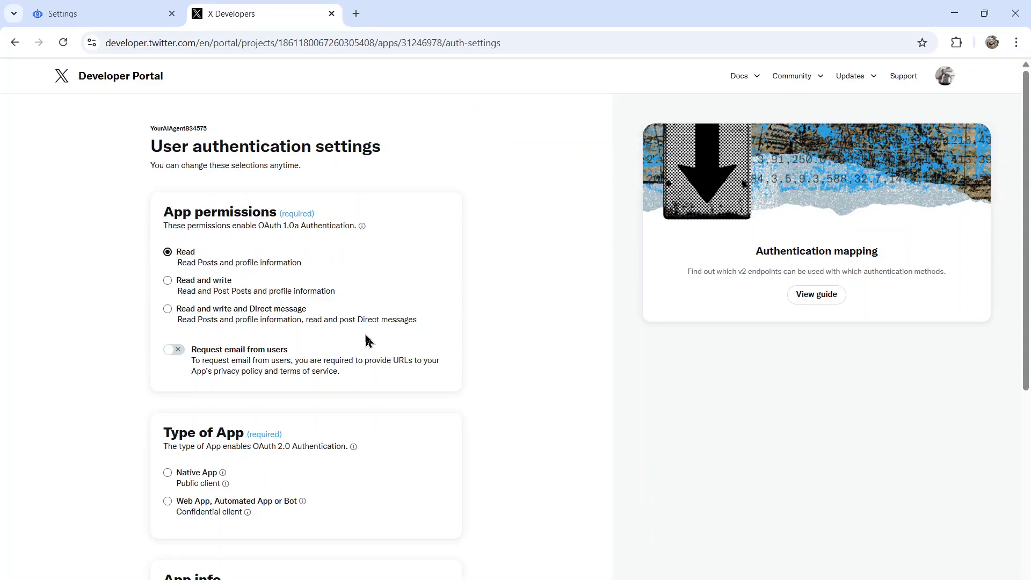
click(168, 309)
scroll(465, 439, down, 2)
click(167, 341)
scroll(403, 395, down, 1)
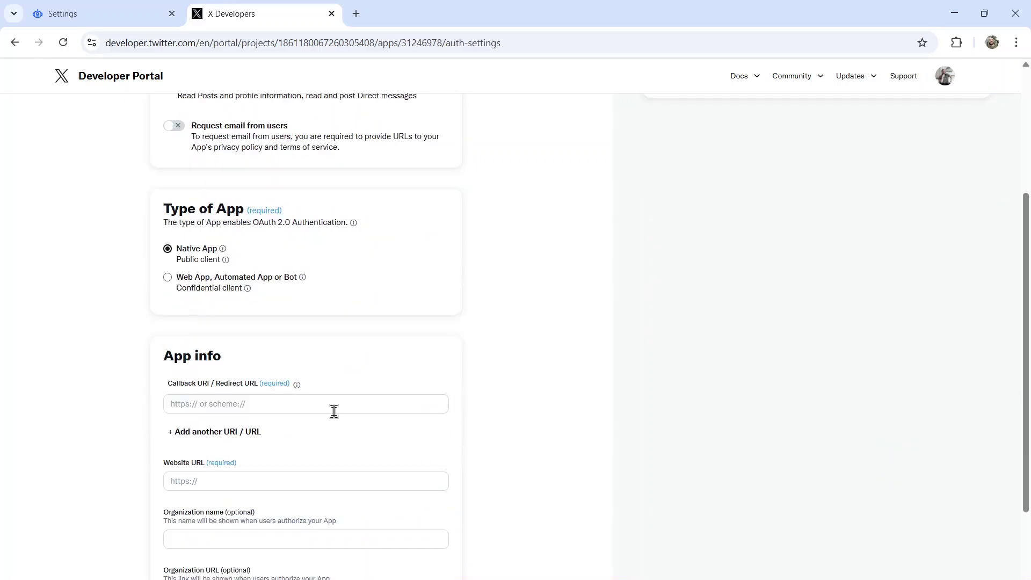
Step: Set youraiagent.com/settings as callback and website URLs and save the authentication settings
key(ctrl+Tab)
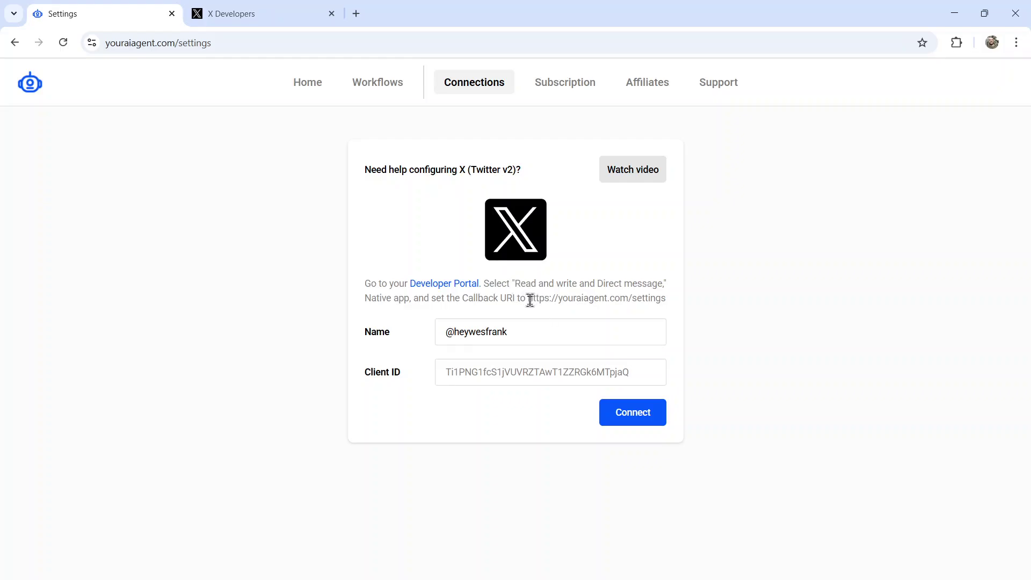
mouse_move(530, 300)
mouse_down()
mouse_move(665, 299)
mouse_move(282, 404)
mouse_up()
click(226, 481)
text(https://youraiagent.com/settings)
scroll(484, 536, down, 3)
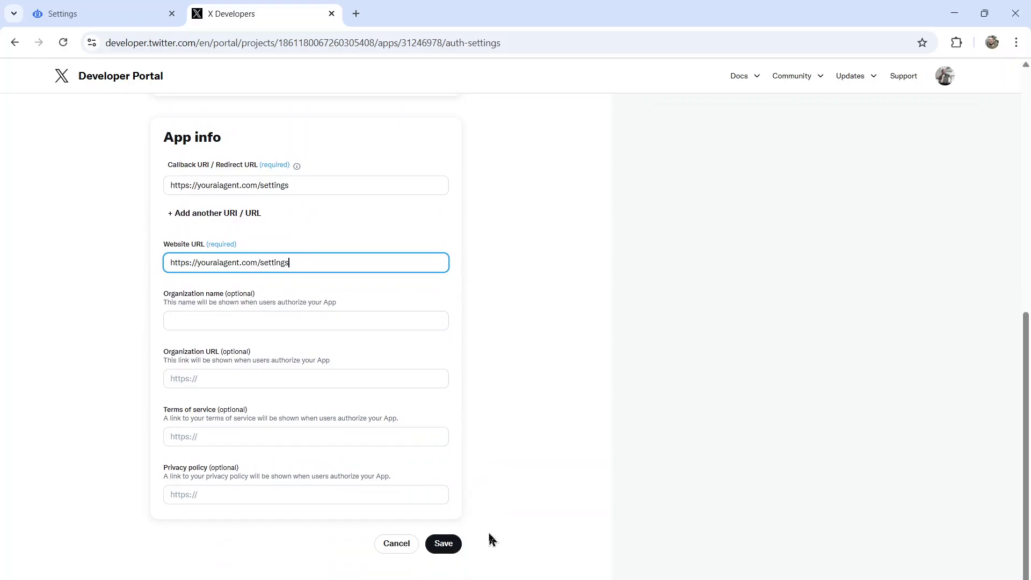
click(444, 544)
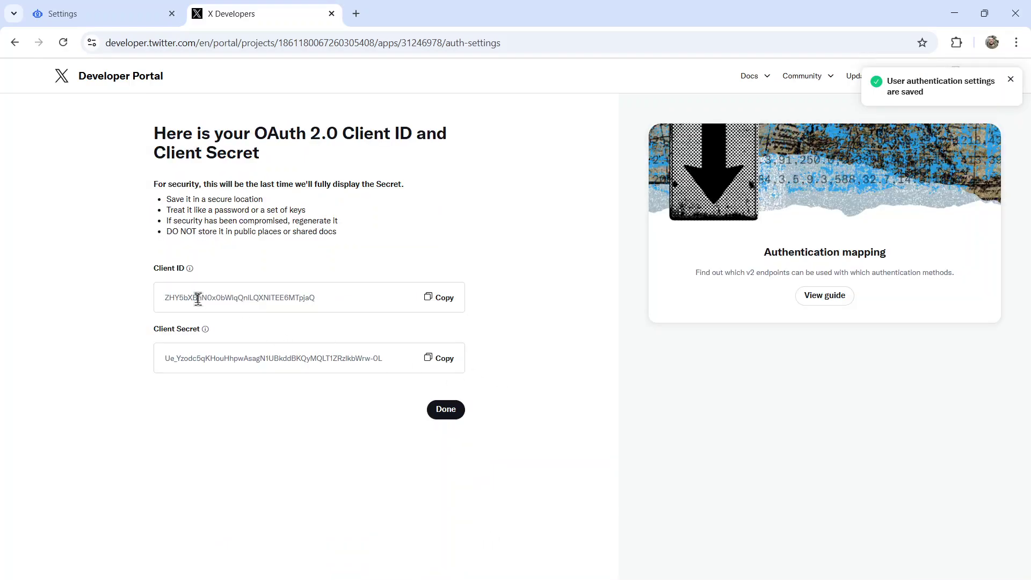
Step: Paste the new app's Client ID, then connect and authorize the X account
click(449, 300)
key(ctrl+Tab)
click(500, 374)
key(ctrl+v)
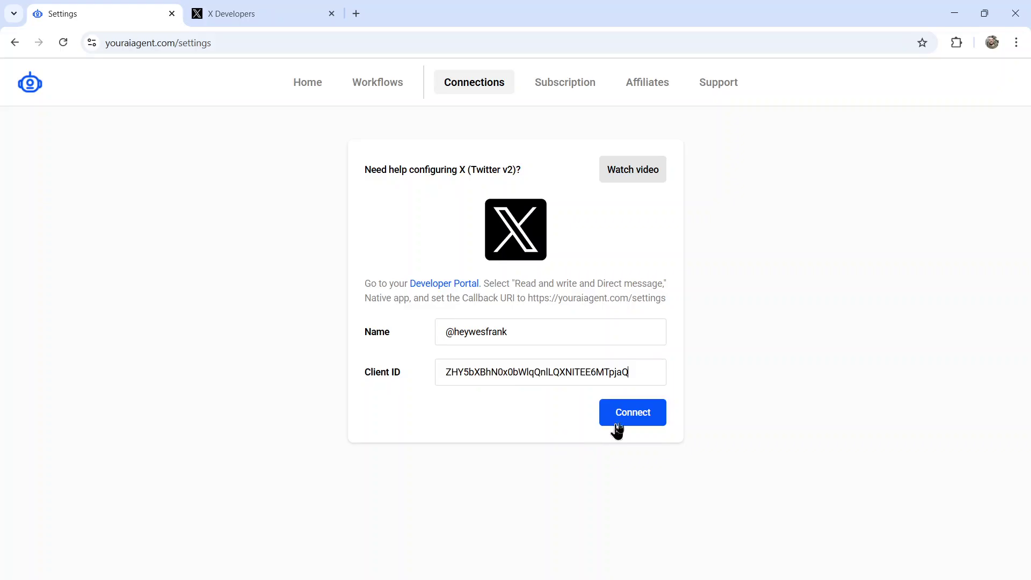
click(635, 416)
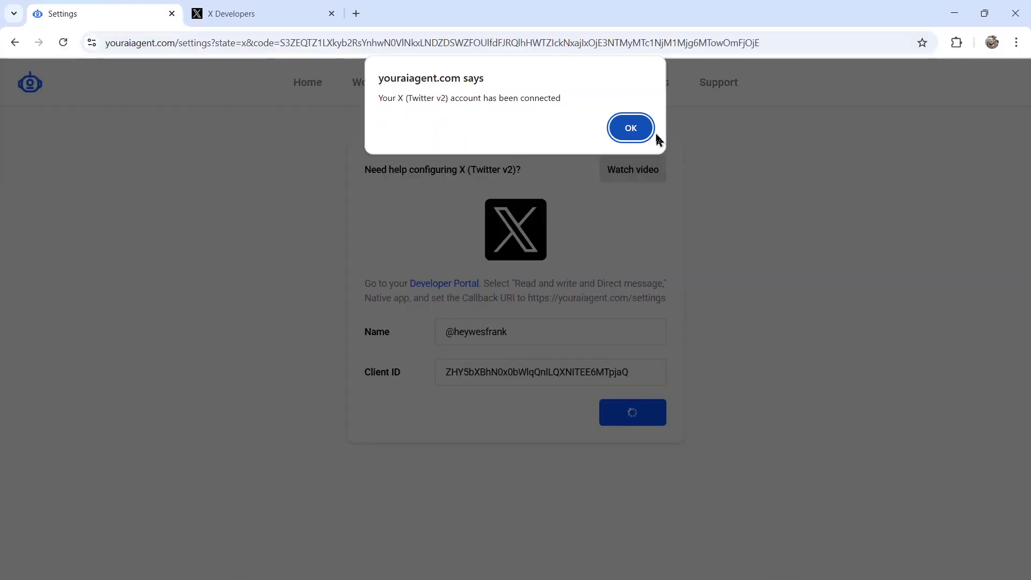
click(654, 136)
scroll(755, 331, down, 3)
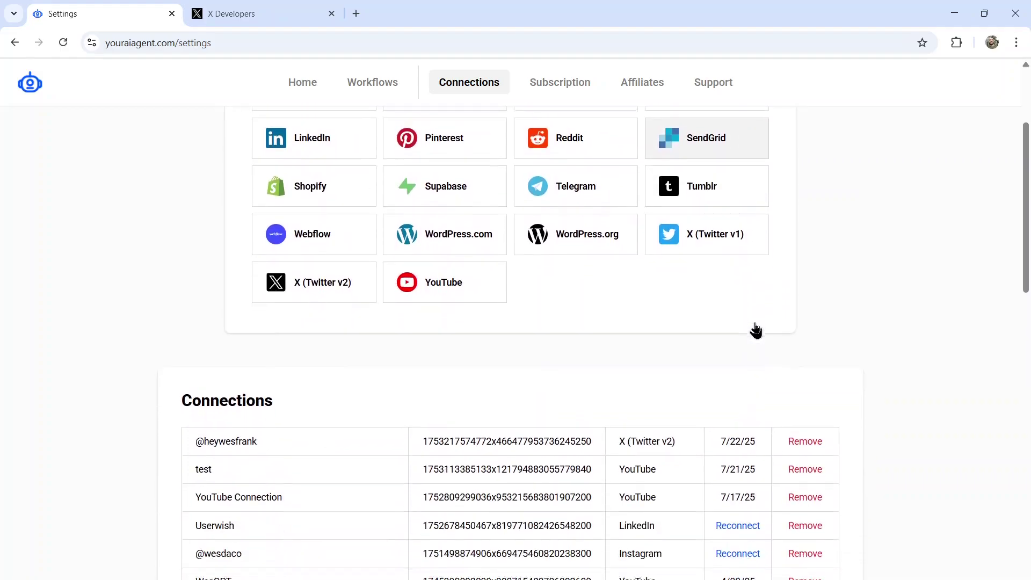
click(307, 400)
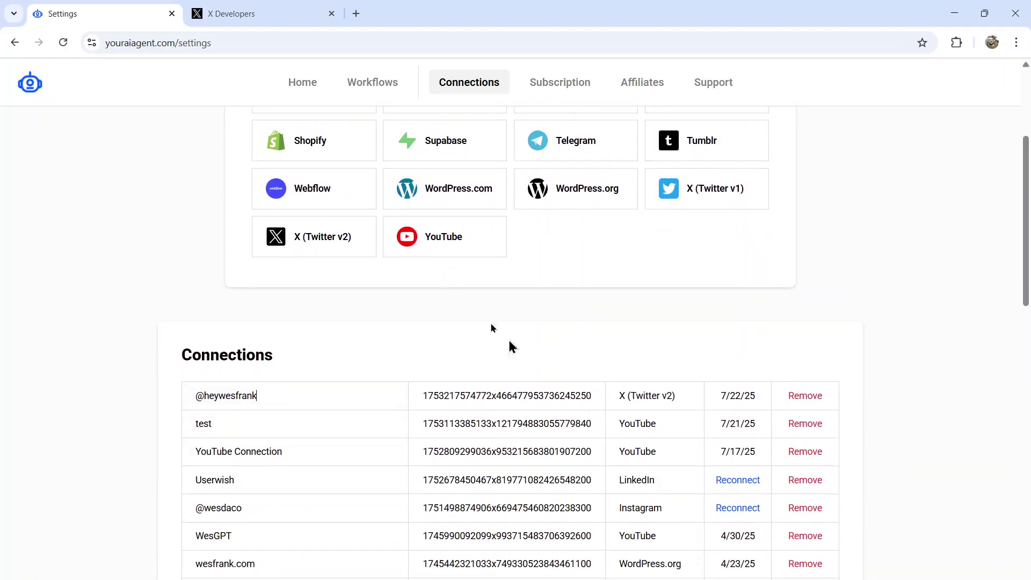
click(313, 90)
drag(1029, 78, 1029, 511)
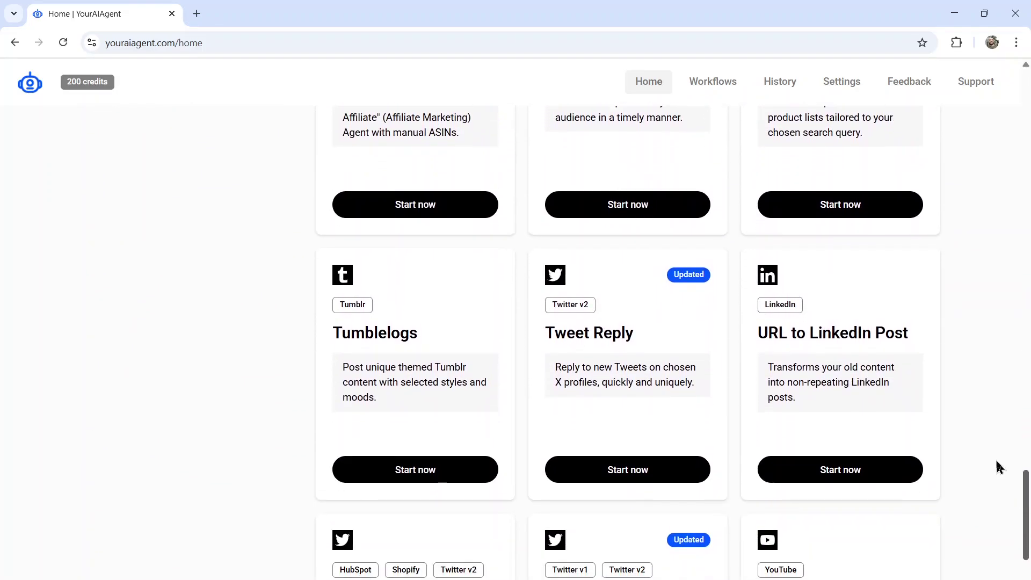
click(646, 476)
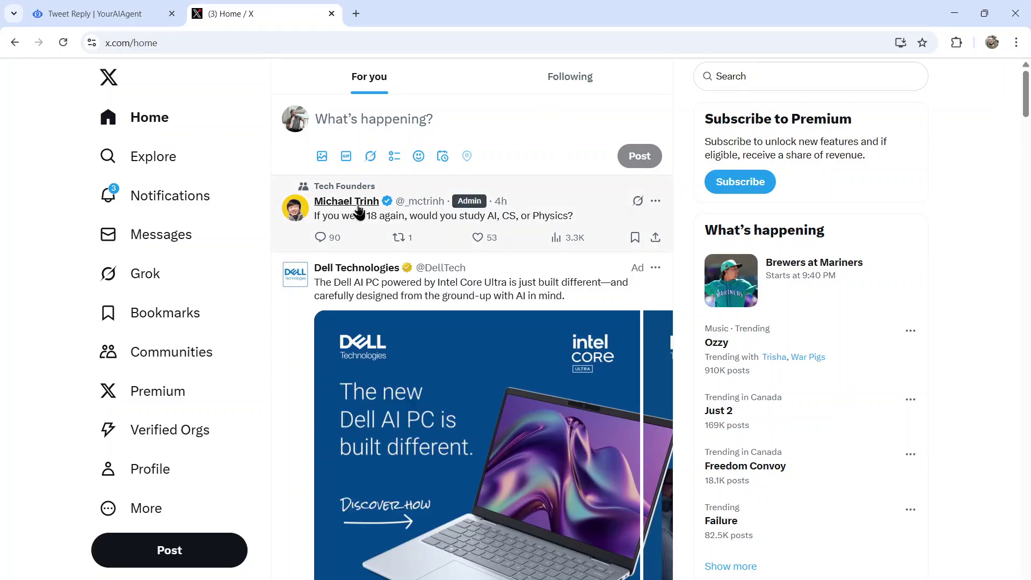
click(354, 201)
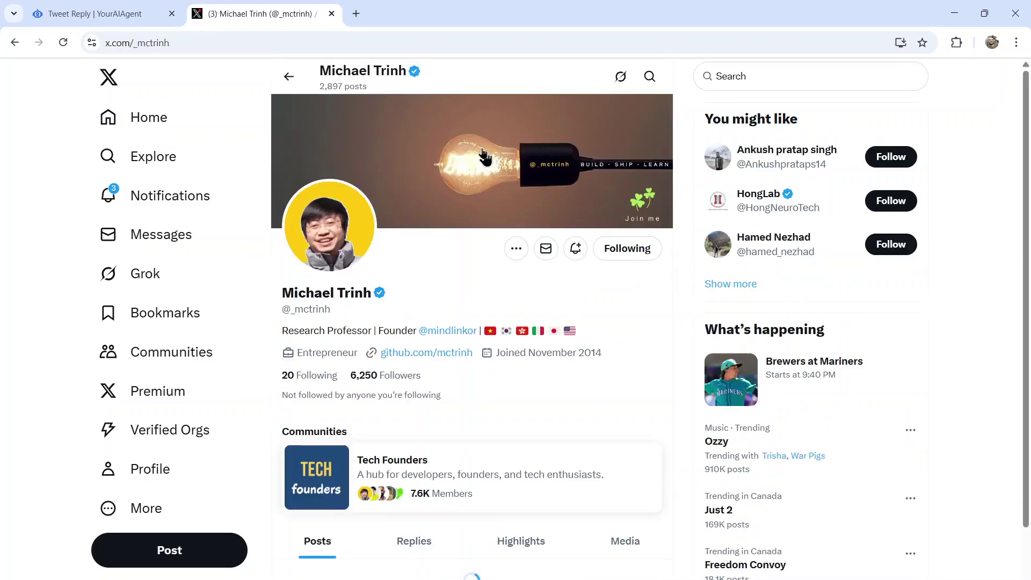
click(260, 43)
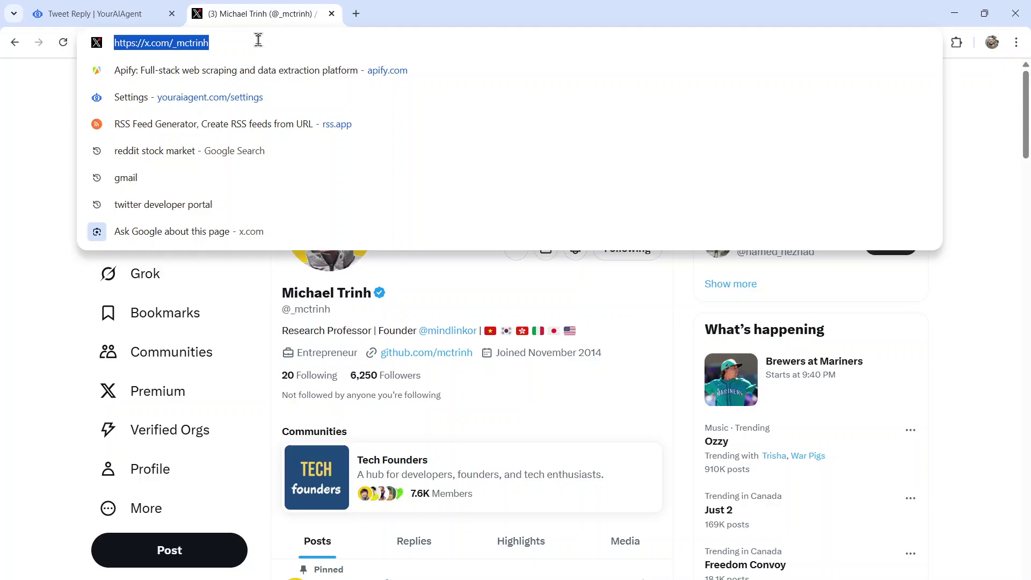
key(ctrl+c)
key(ctrl+Tab)
click(426, 323)
key(ctrl+v)
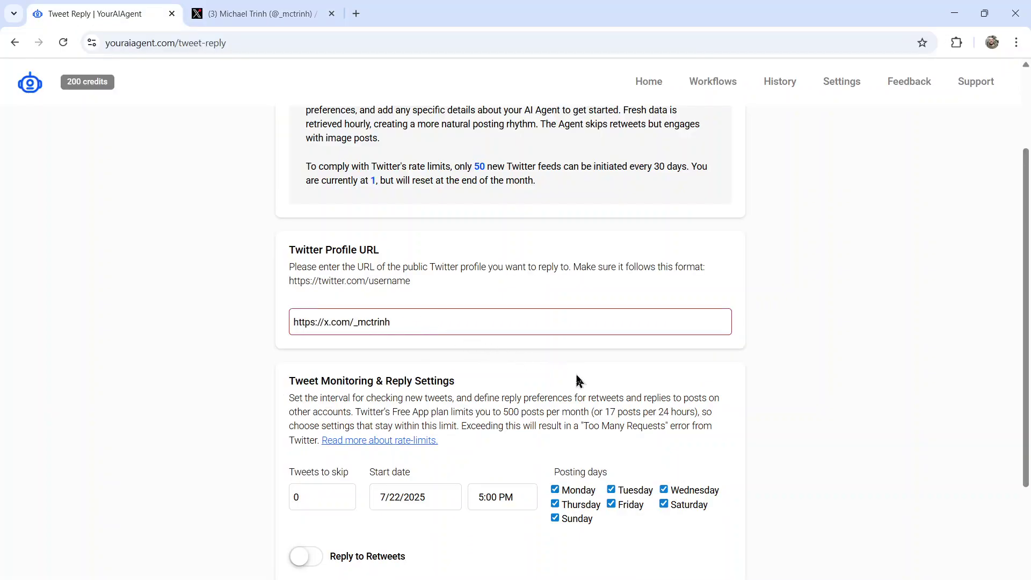
scroll(578, 382, down, 2)
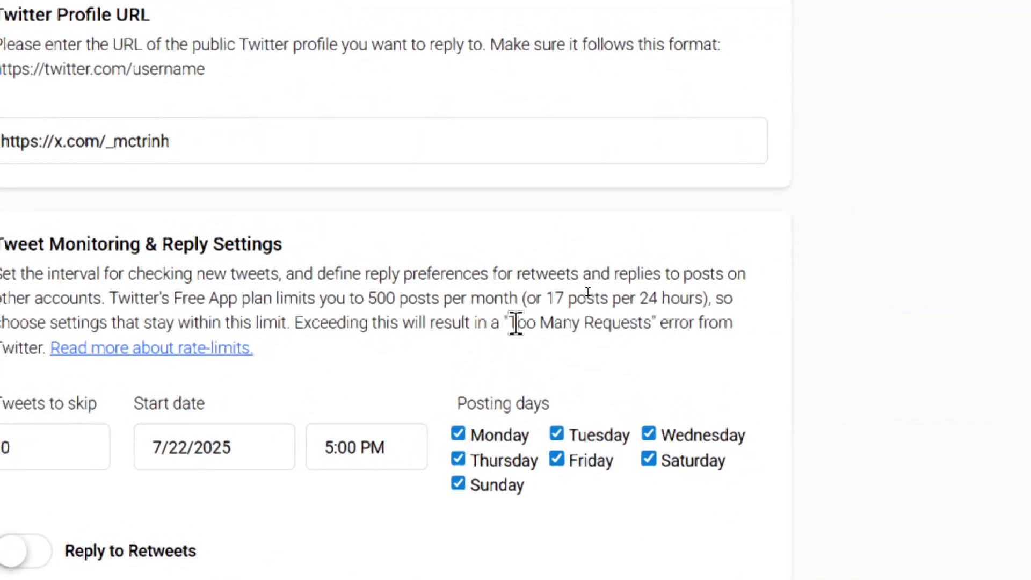
Step: Review the Too Many Requests note and leave Tweets to skip at 0
drag(517, 323, 659, 322)
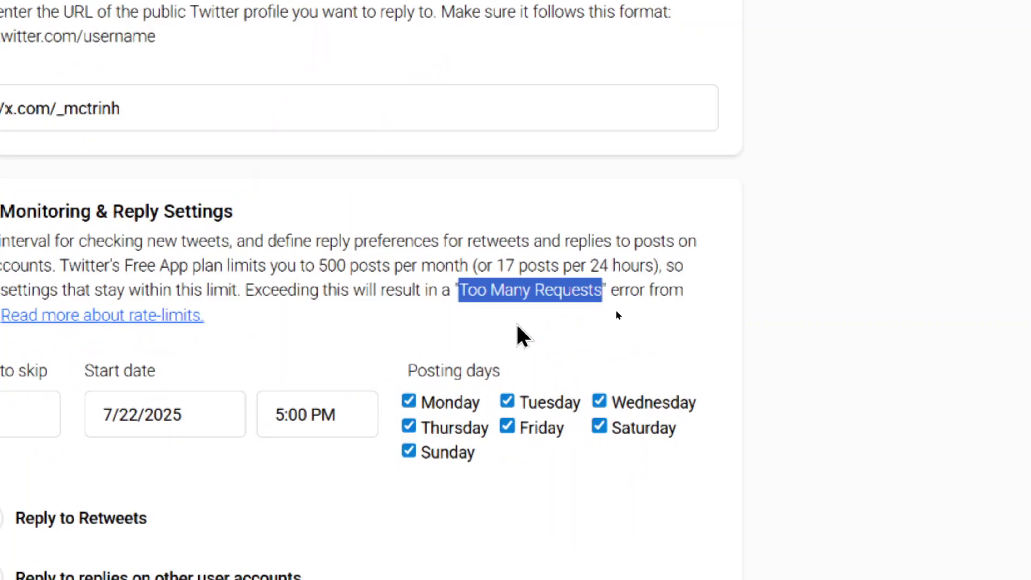
click(517, 330)
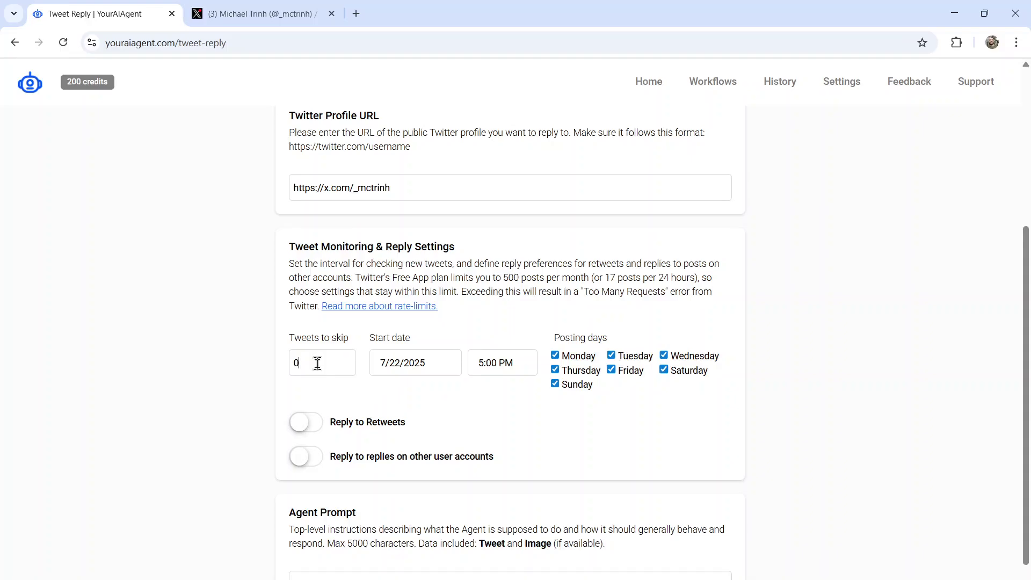
double_click(318, 364)
text(5)
double_click(320, 369)
text(0)
Step: Turn on the Reply to Retweets and Reply to replies toggles
click(310, 432)
click(307, 464)
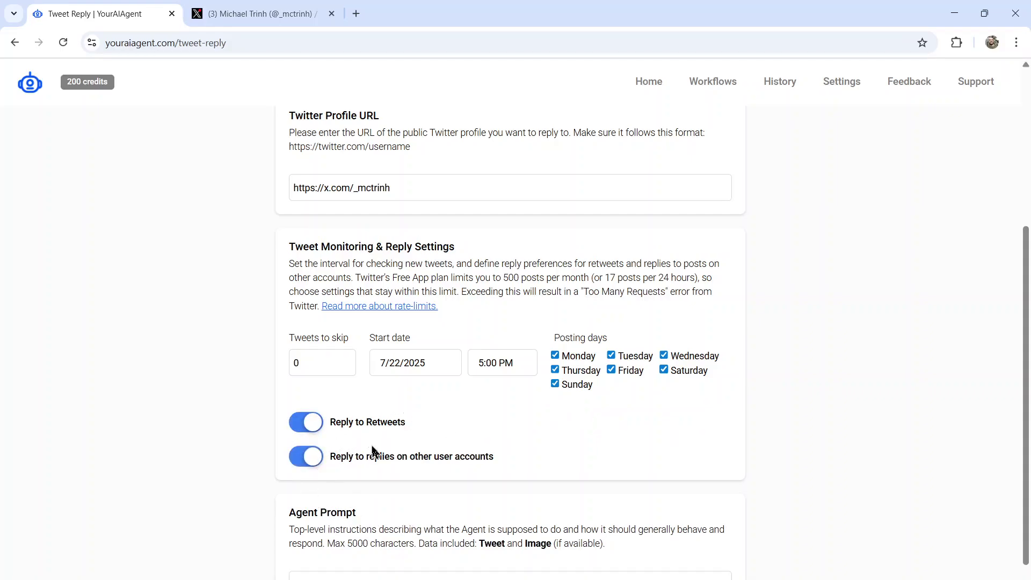
key(ctrl+Tab)
scroll(521, 354, down, 2)
scroll(545, 310, down, 1)
scroll(546, 311, down, 2)
scroll(540, 326, down, 2)
scroll(539, 326, down, 2)
scroll(535, 327, down, 3)
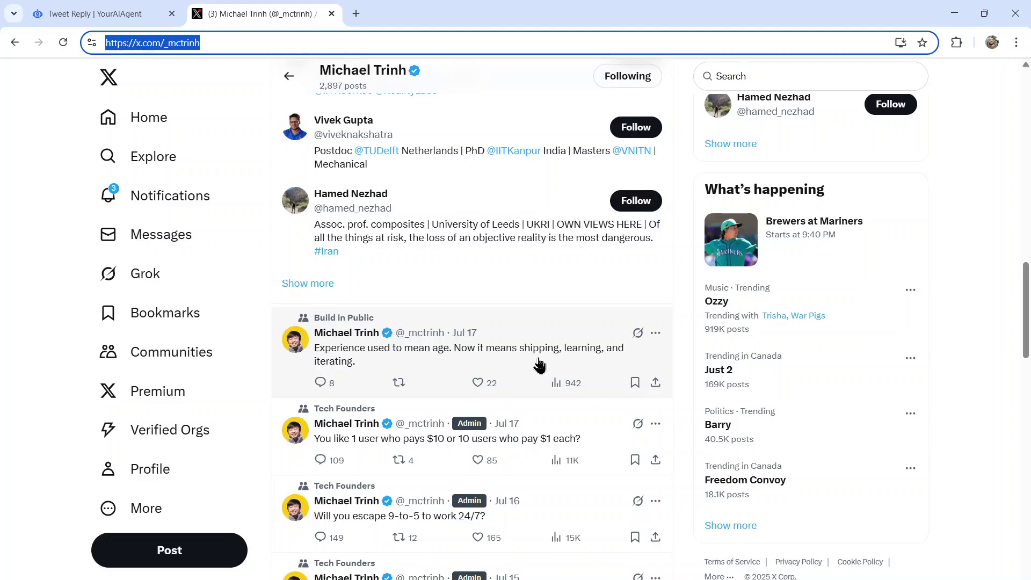
scroll(569, 373, up, 1)
scroll(568, 374, down, 3)
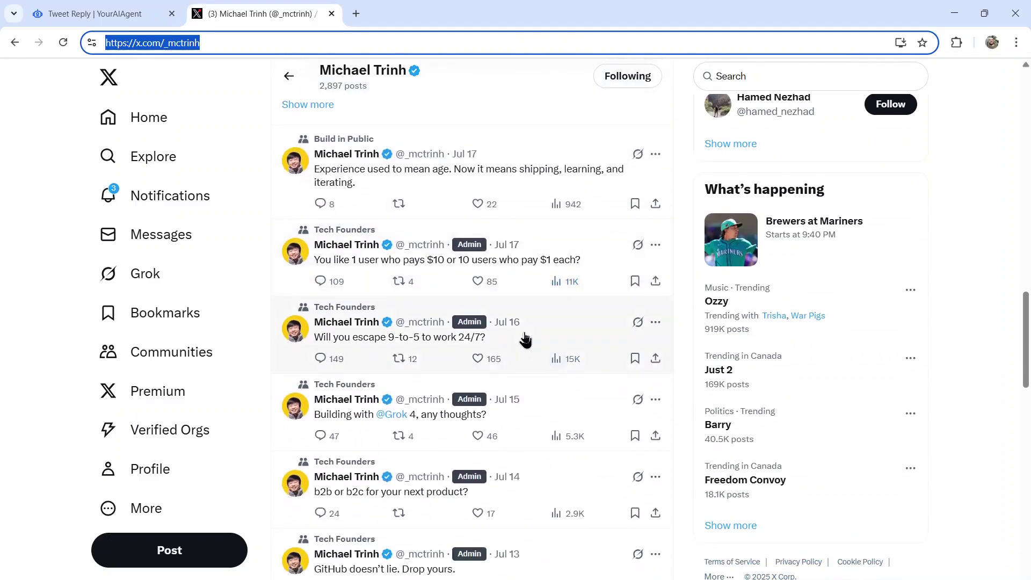
scroll(524, 340, down, 3)
scroll(524, 339, down, 2)
scroll(523, 339, down, 2)
scroll(522, 337, down, 2)
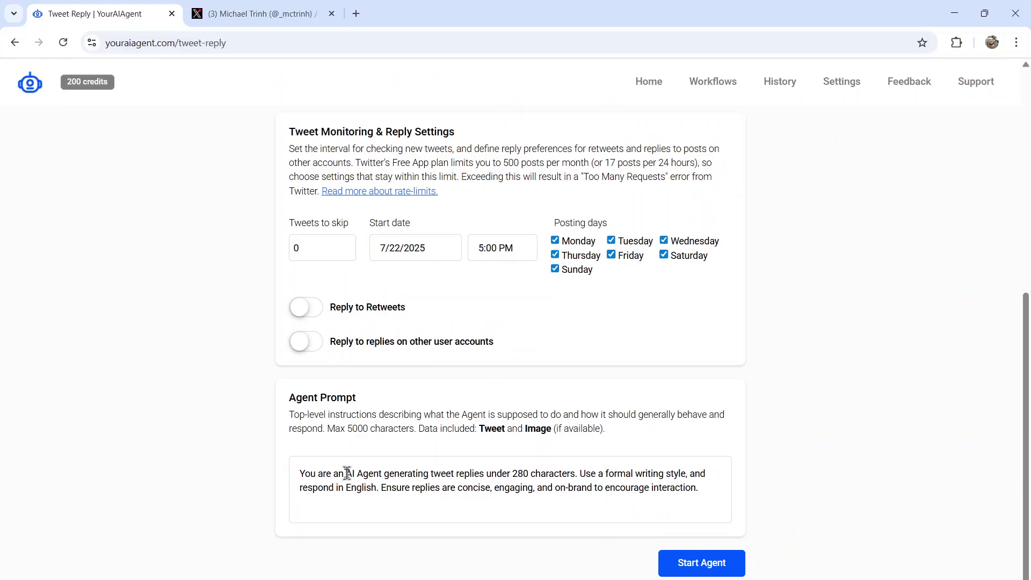
Step: Review the default Agent Prompt's role and formal-style wording, then start the agent
double_click(352, 474)
drag(352, 473, 684, 474)
click(600, 474)
click(830, 477)
click(706, 564)
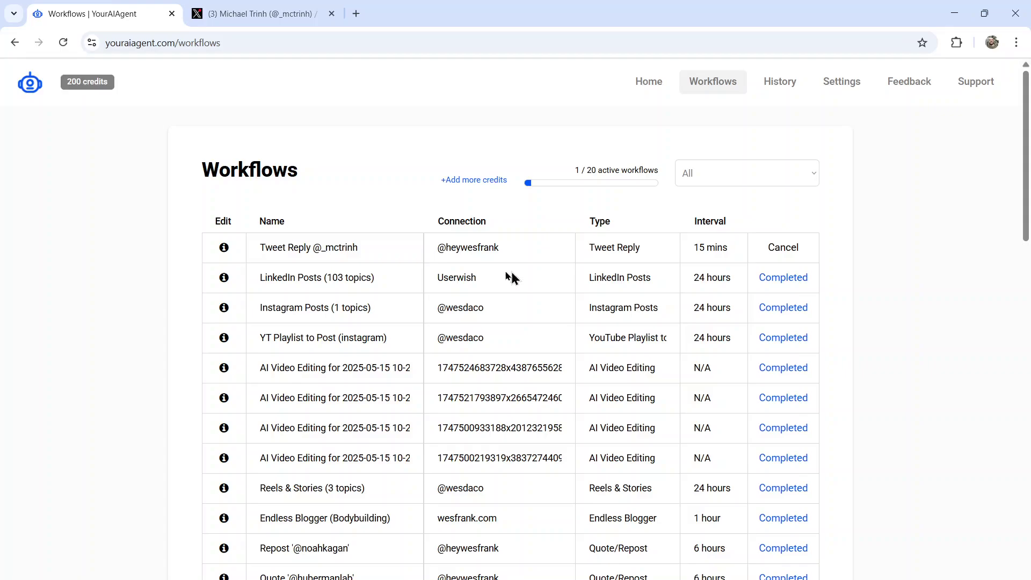
click(224, 249)
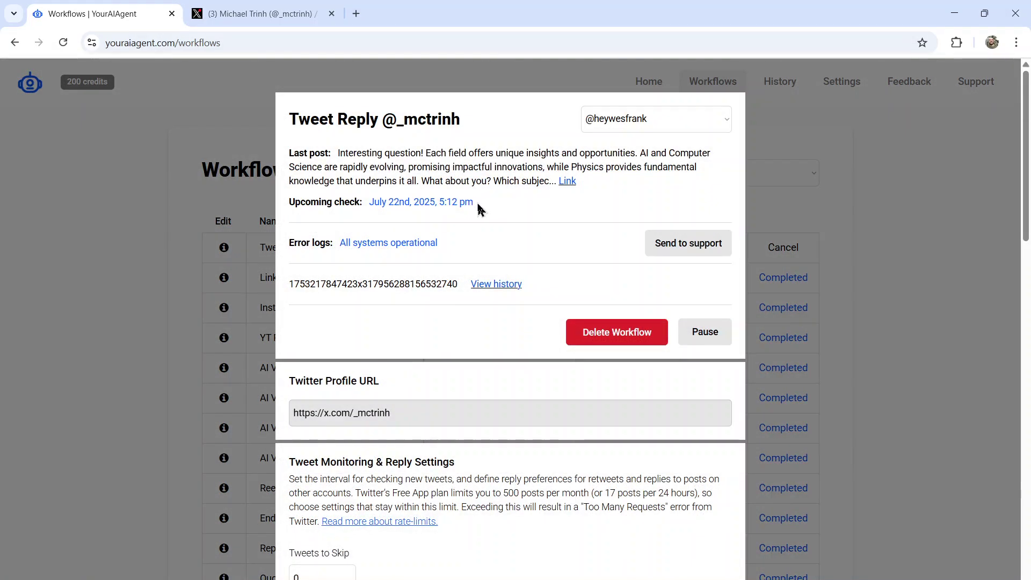
drag(475, 207, 367, 208)
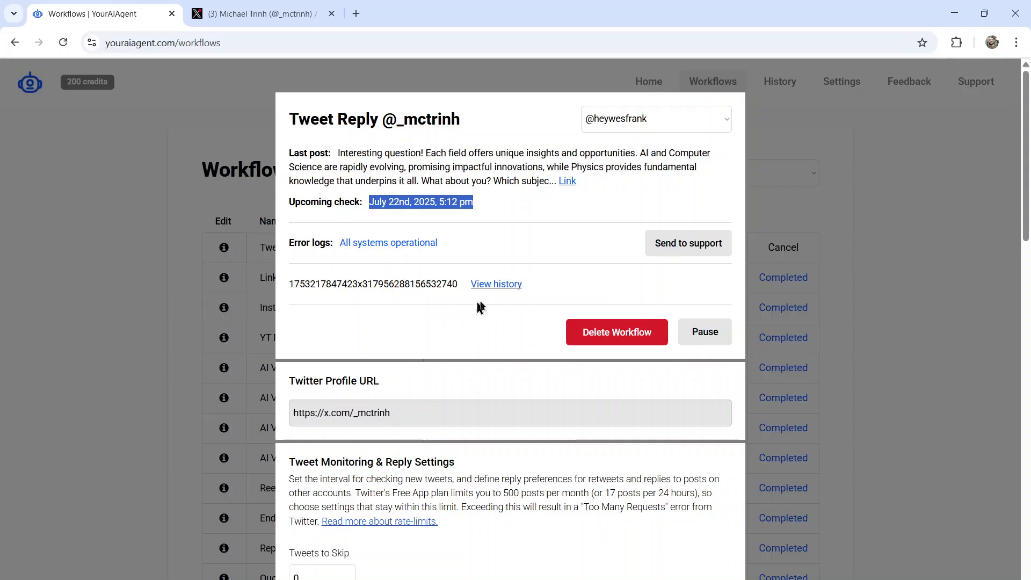
click(553, 246)
scroll(554, 246, down, 1)
scroll(554, 257, down, 3)
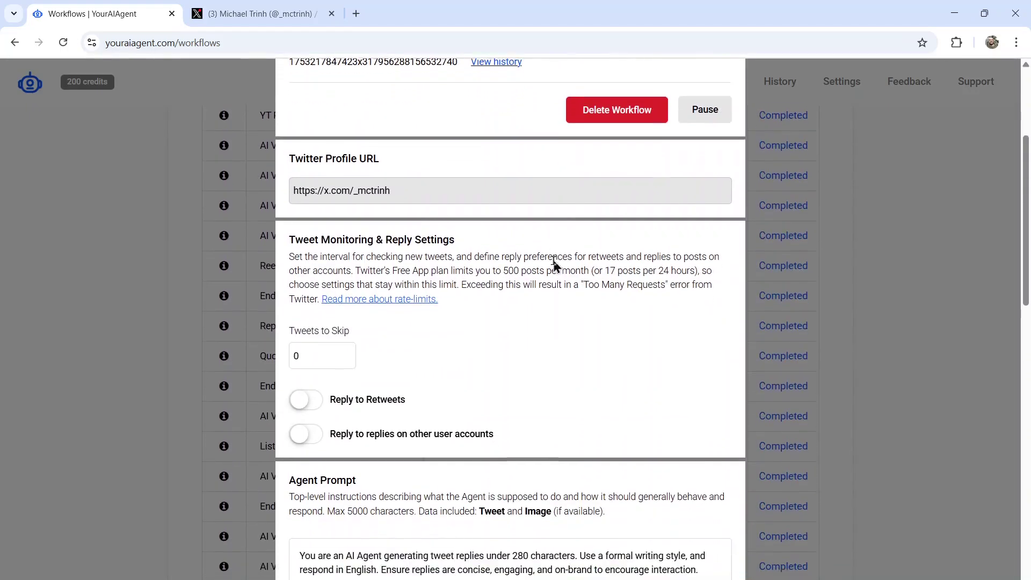
scroll(552, 266, down, 2)
scroll(549, 290, up, 2)
scroll(551, 242, up, 3)
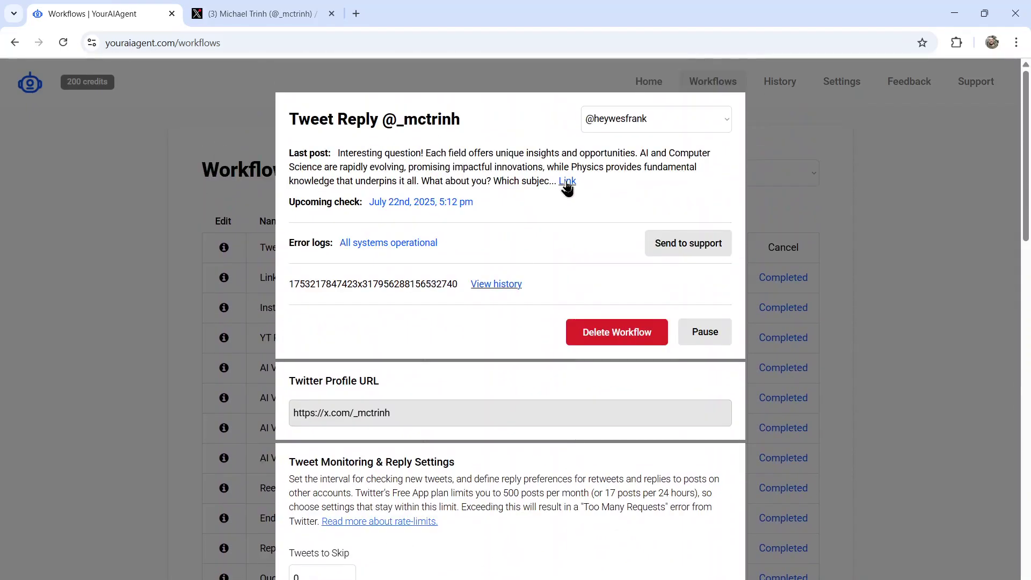
Step: Open the agent's last posted reply on X from the workflow details
click(567, 182)
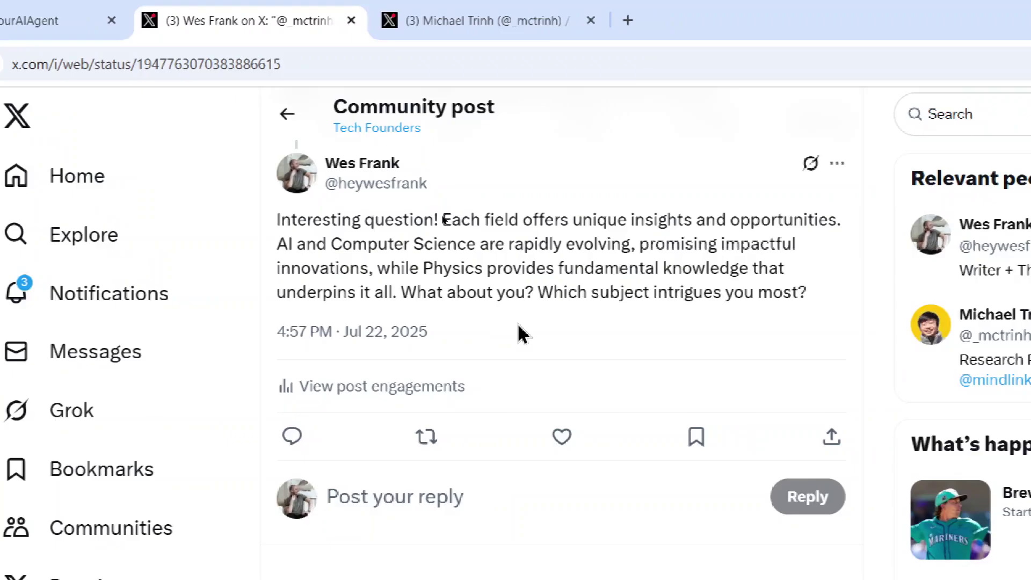